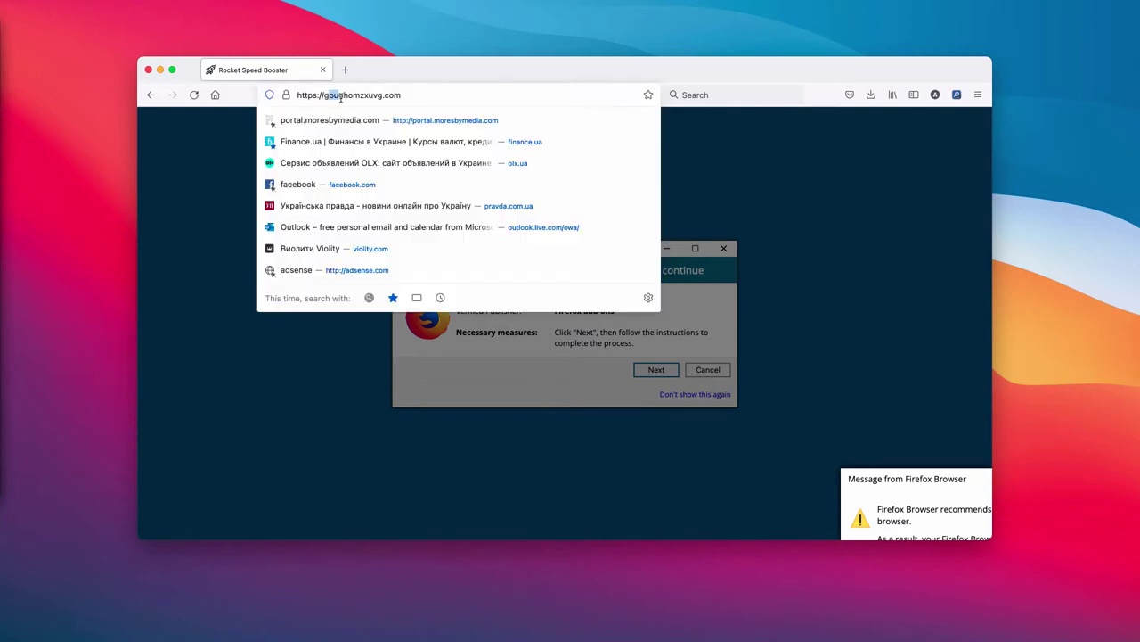
# Select the suspicious site's address, then continue past the fake update notice to reach the Rocket Speed Booster message.
pyautogui.moveTo(326, 98); pyautogui.dragTo(422, 95)
pyautogui.click(422, 95)
pyautogui.click(460, 74)
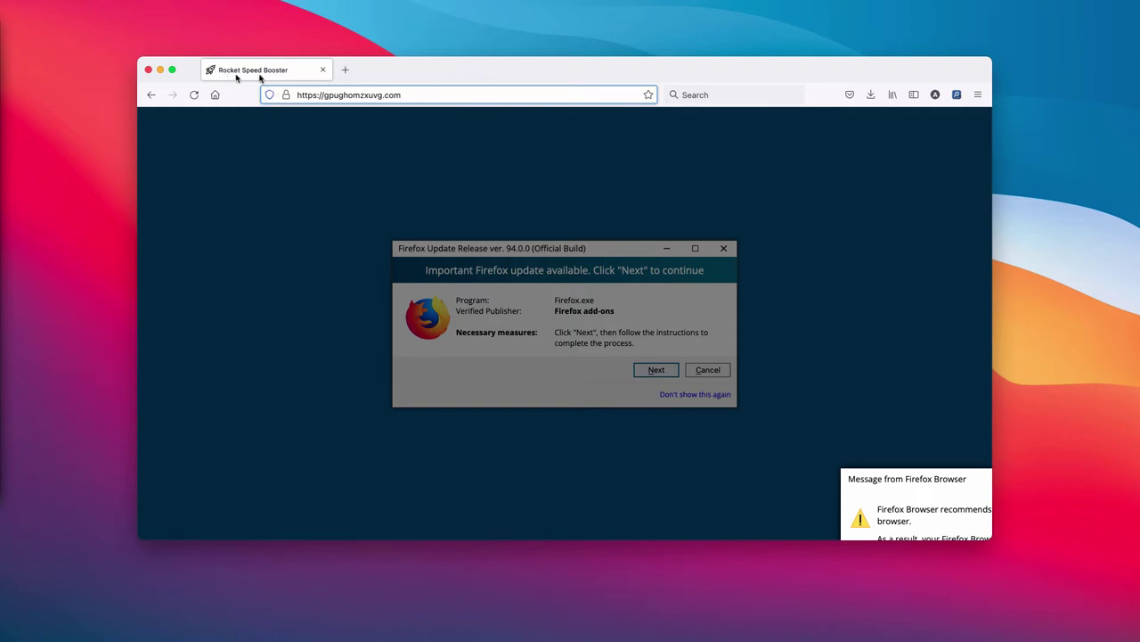
pyautogui.click(603, 232)
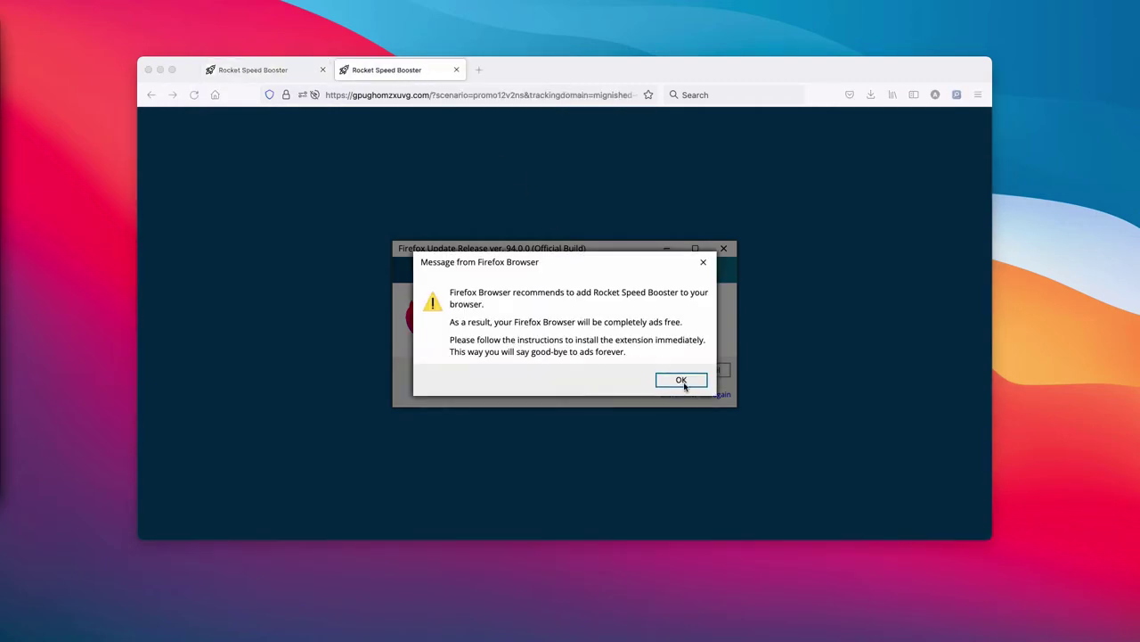
# Dismiss the message and add Rocket Speed Booster to Firefox, approving its permissions.
pyautogui.click(682, 381)
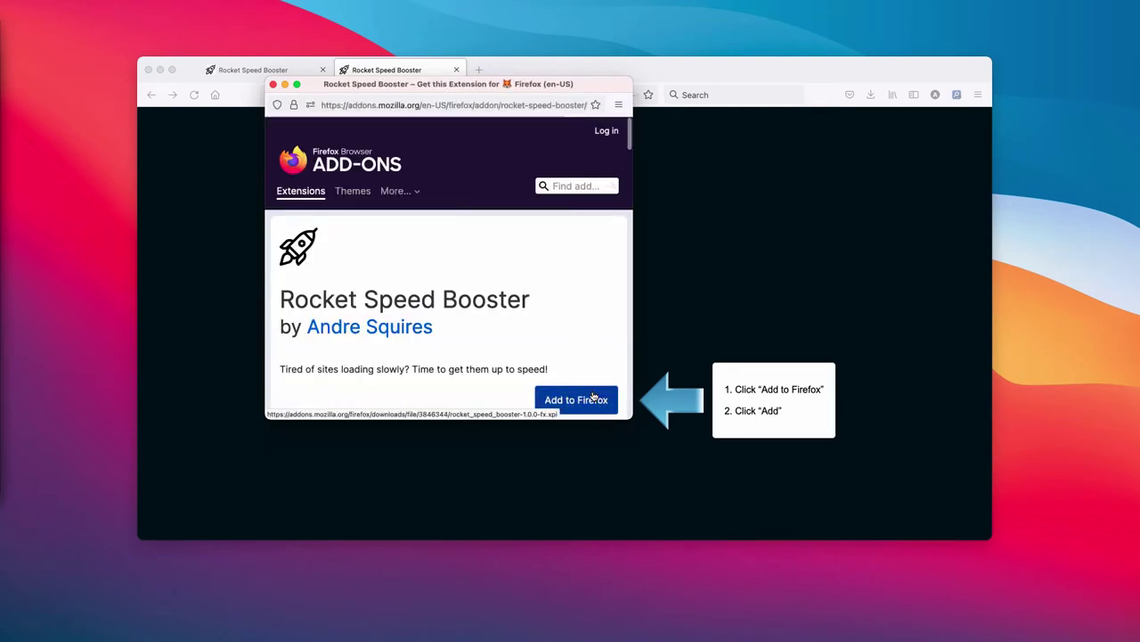
pyautogui.click(599, 398)
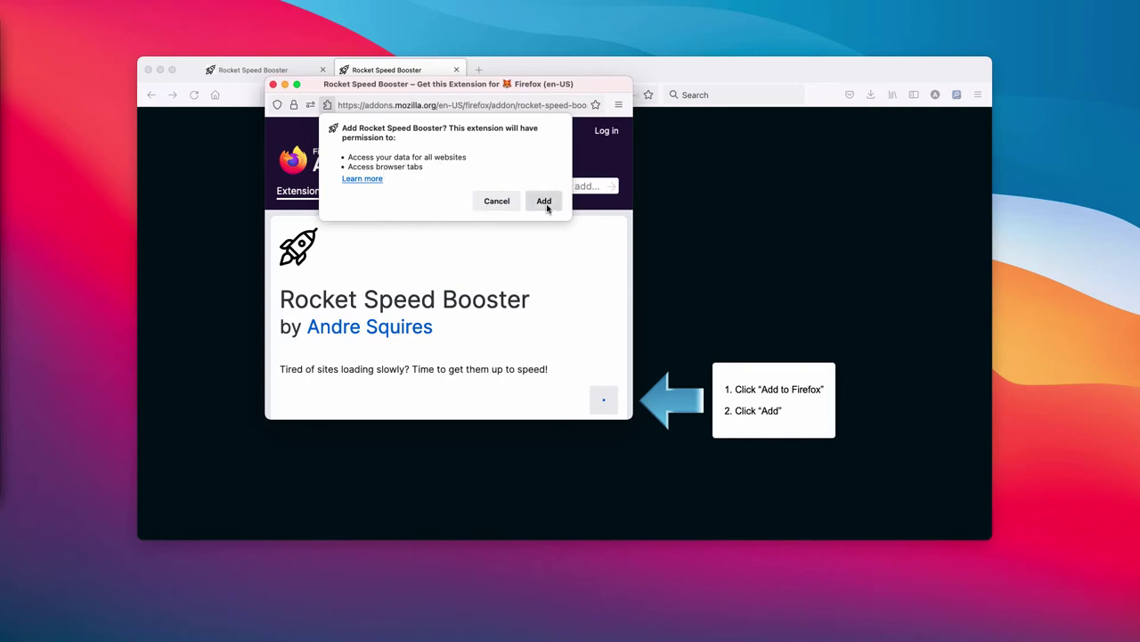
pyautogui.click(544, 202)
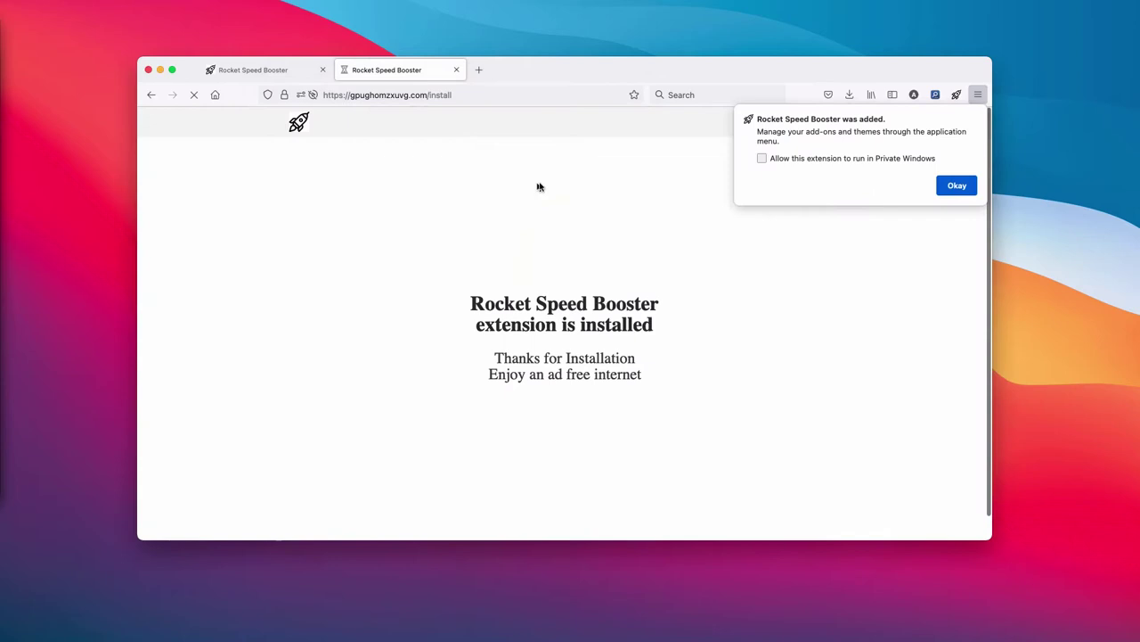
# Close the extra Google and empty tabs and dismiss the extension-added notice.
pyautogui.click(457, 71)
pyautogui.click(456, 70)
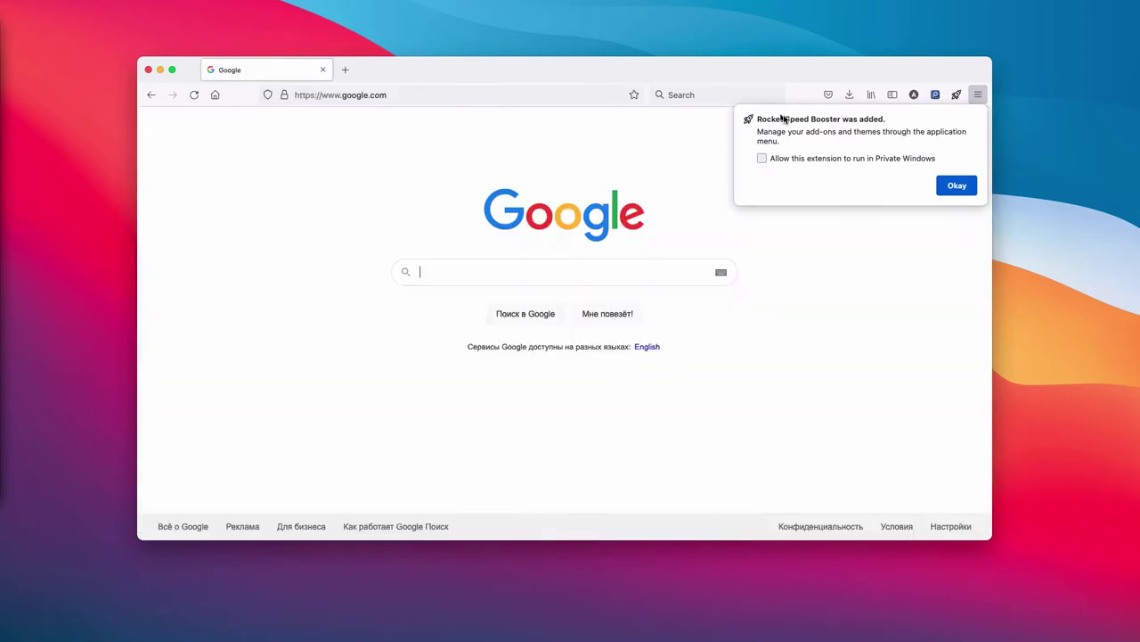
pyautogui.click(957, 186)
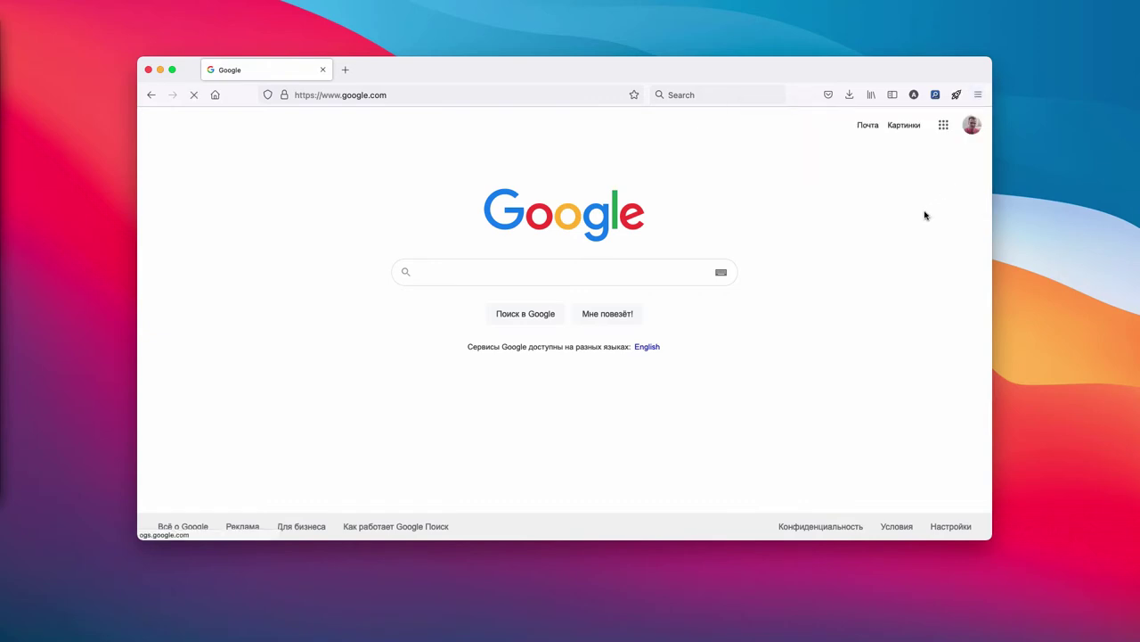
# Turn off Rocket Speed Booster in Add-ons and themes, then remove it.
pyautogui.click(978, 95)
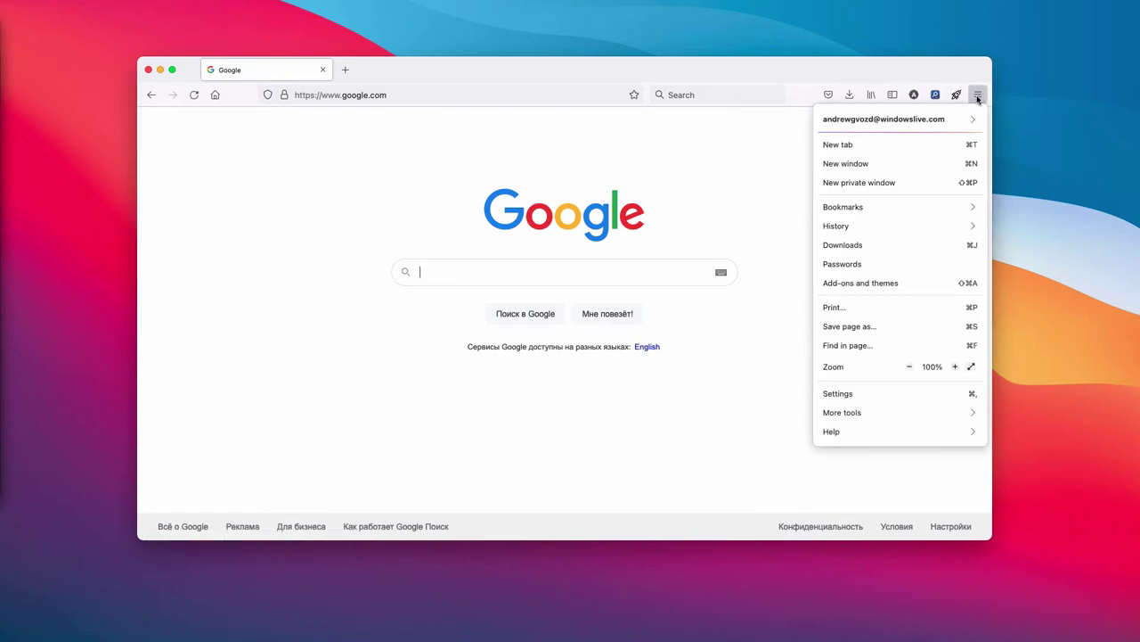
pyautogui.click(837, 285)
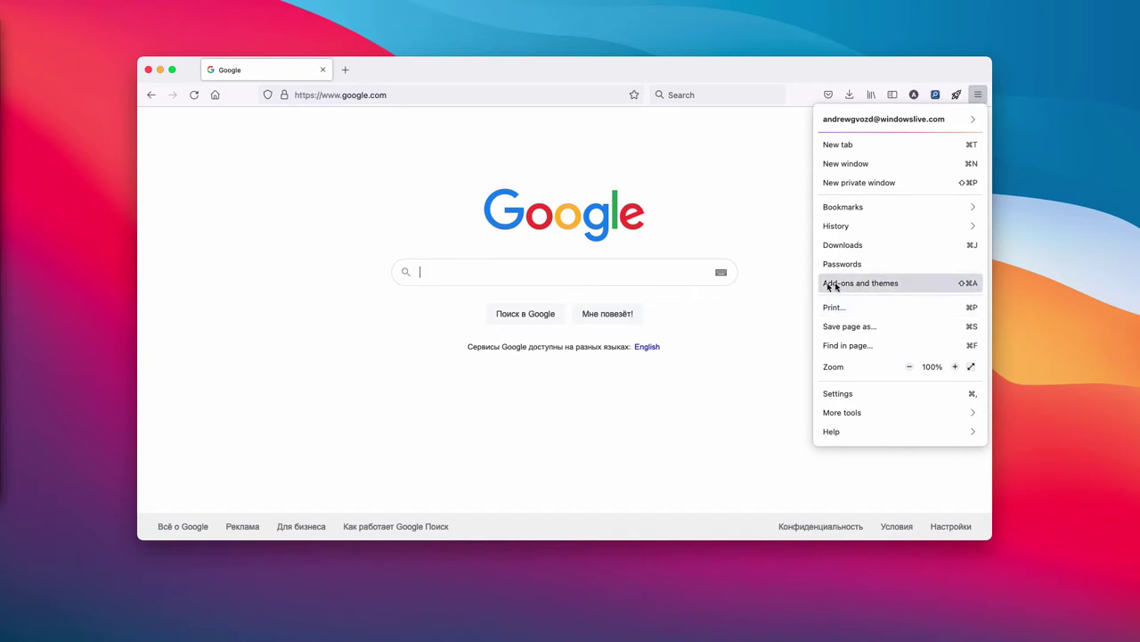
pyautogui.click(861, 286)
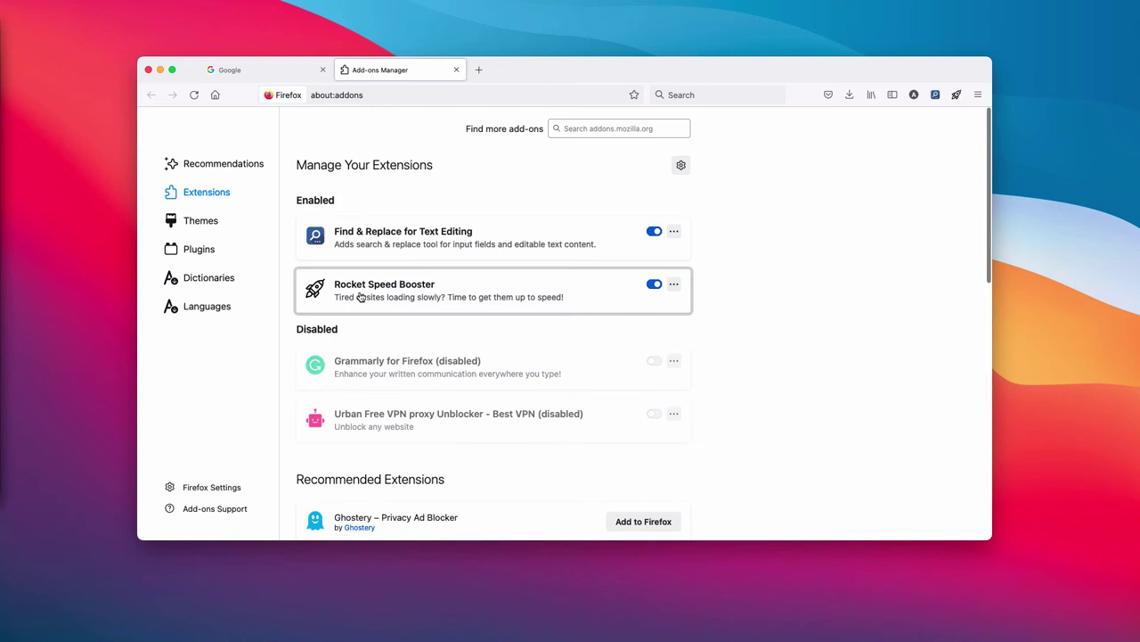
pyautogui.click(654, 284)
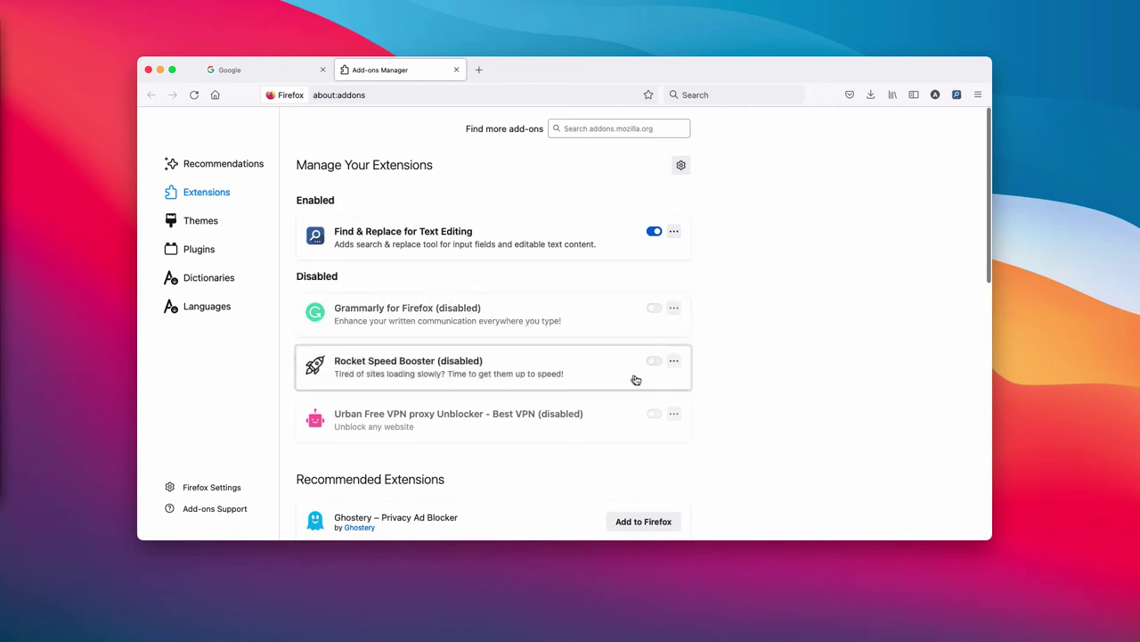
pyautogui.click(674, 363)
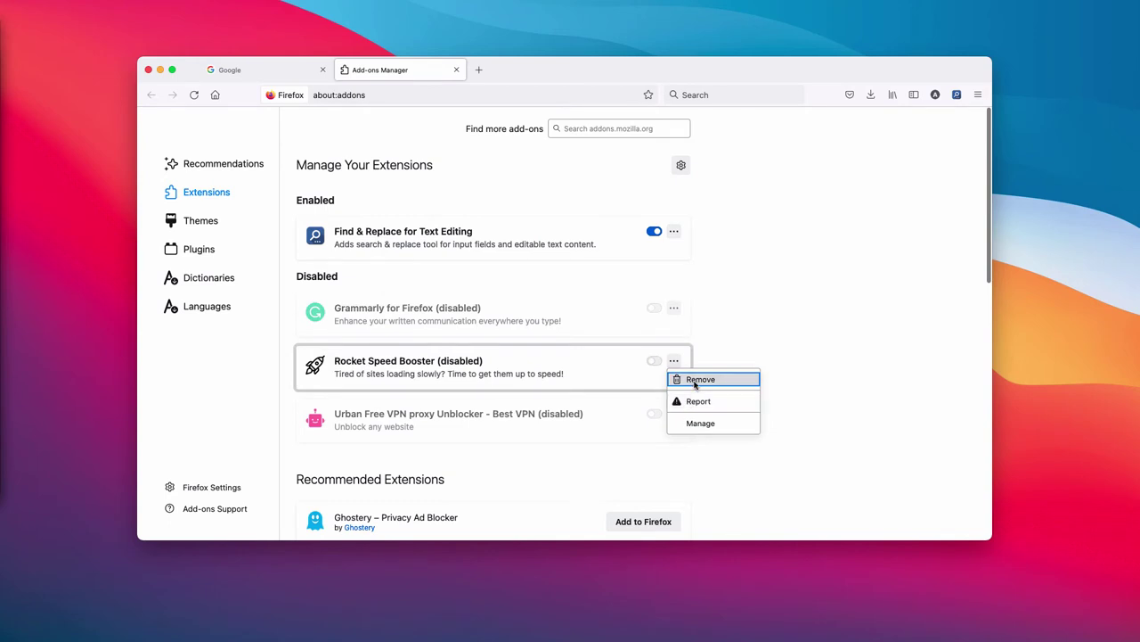
pyautogui.click(695, 381)
pyautogui.click(643, 160)
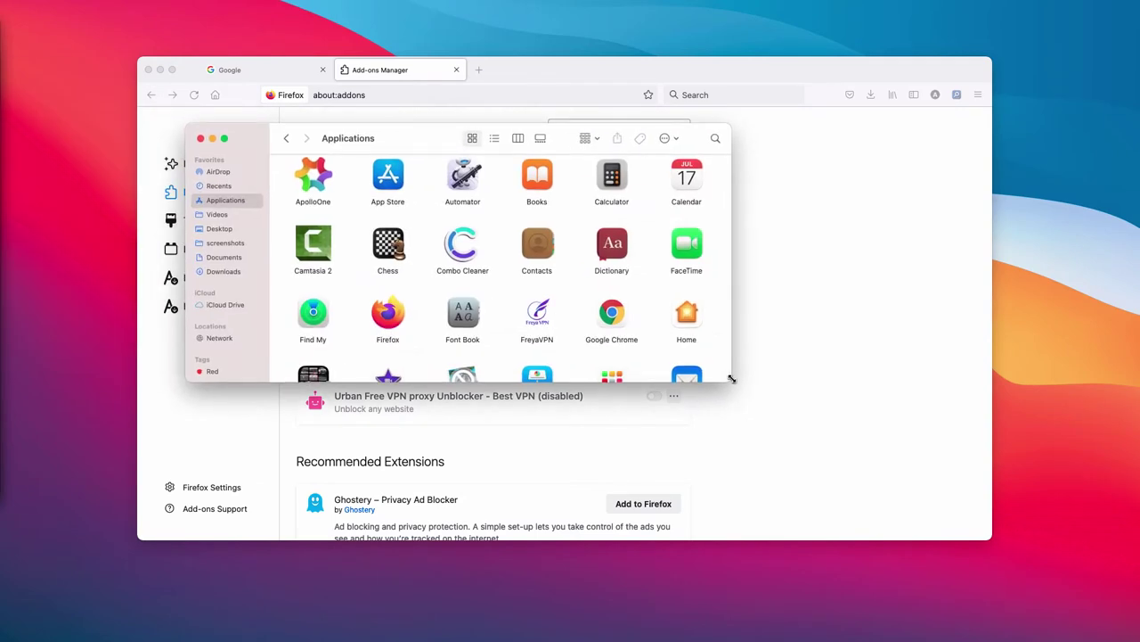
# Enlarge and reposition the Finder Applications window.
pyautogui.moveTo(737, 386); pyautogui.dragTo(865, 463)
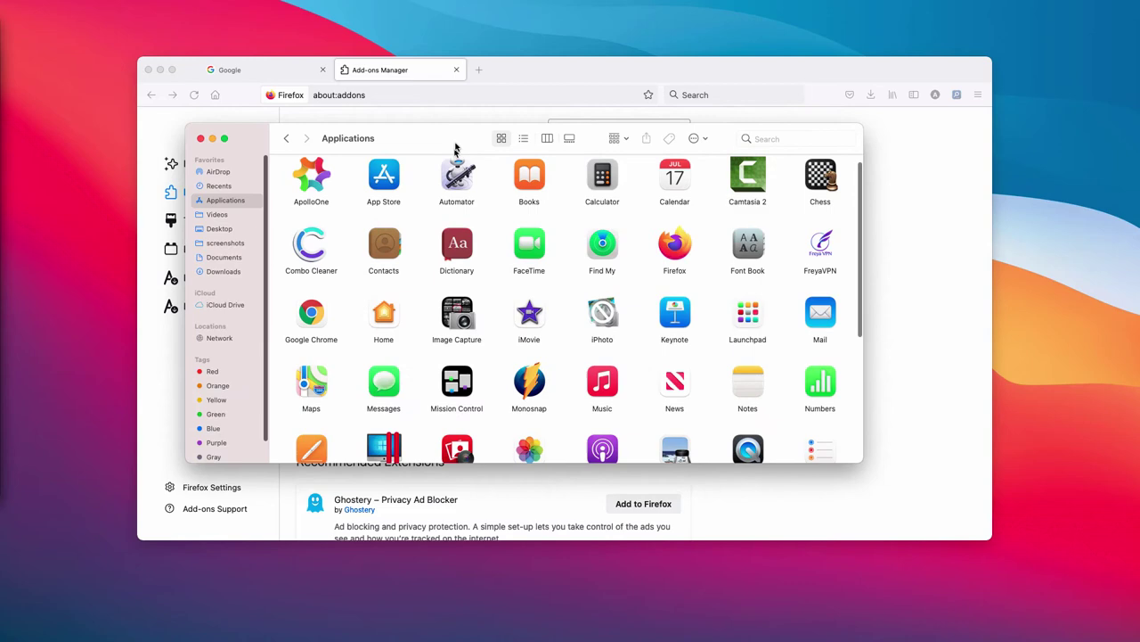
pyautogui.moveTo(460, 135)
pyautogui.mouseDown()
pyautogui.moveTo(509, 143)
pyautogui.moveTo(509, 163)
pyautogui.mouseUp()
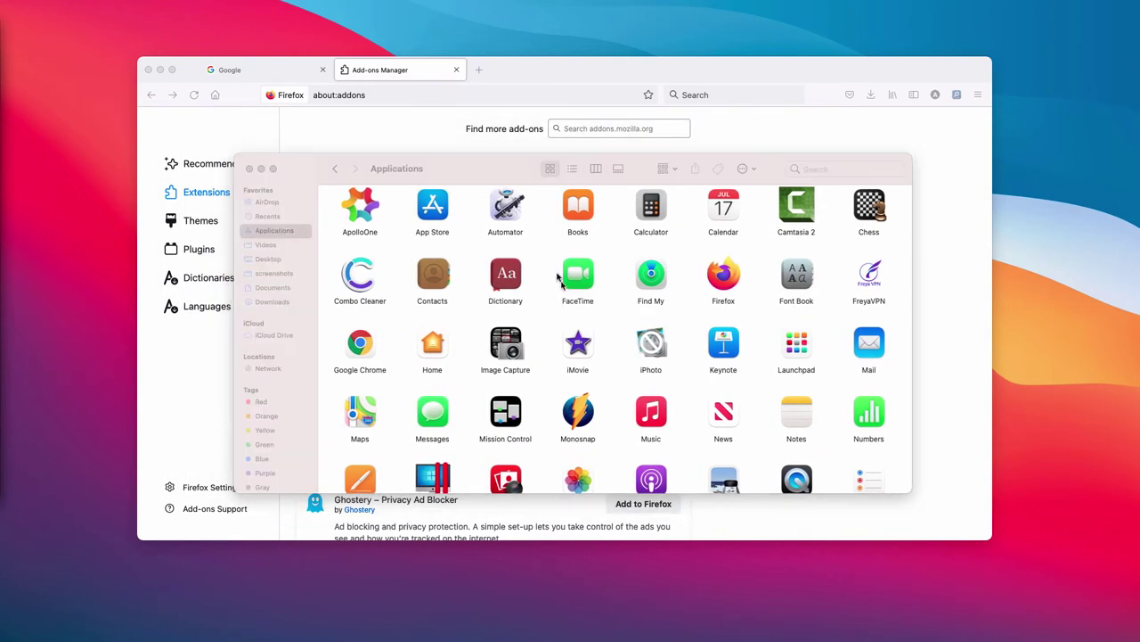
pyautogui.moveTo(462, 170)
pyautogui.mouseDown()
pyautogui.moveTo(462, 159)
pyautogui.moveTo(433, 155)
pyautogui.mouseUp()
# Scroll through the whole Applications grid checking for suspicious apps, ending back at the top.
pyautogui.scroll(-3, 425, 184)
pyautogui.scroll(-2, 425, 183)
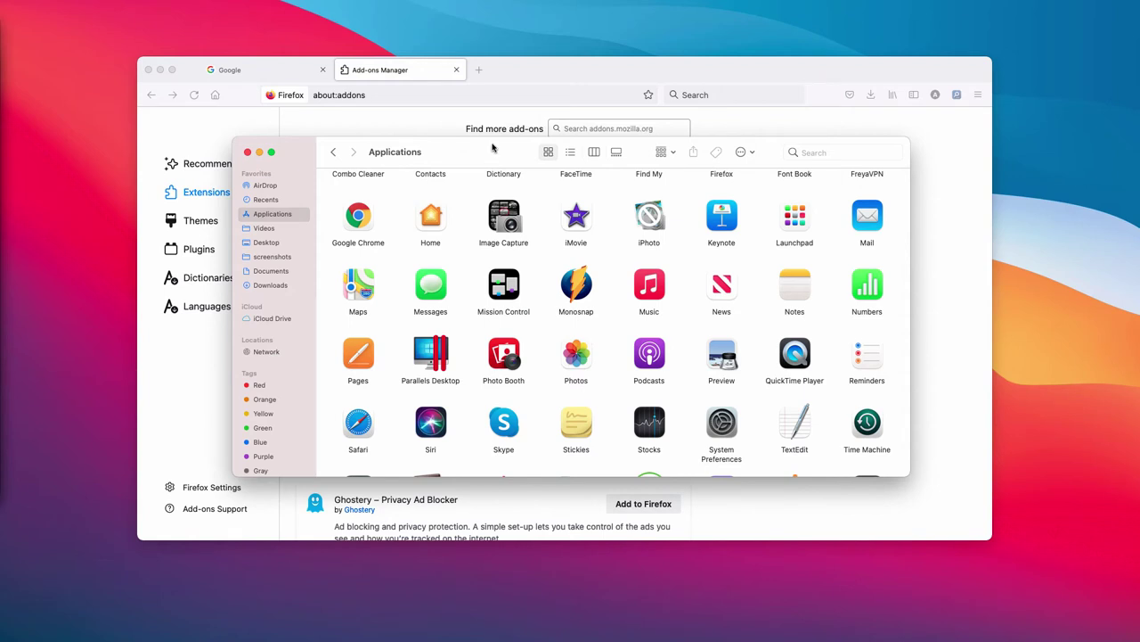
pyautogui.scroll(-5, 747, 340)
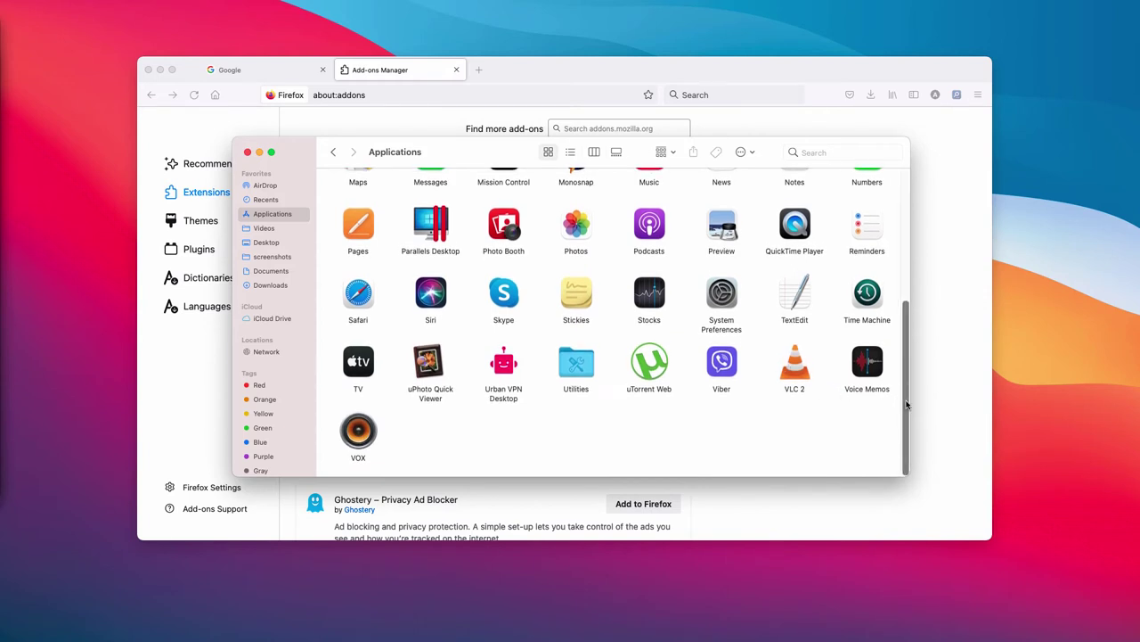
pyautogui.scroll(10, 897, 259)
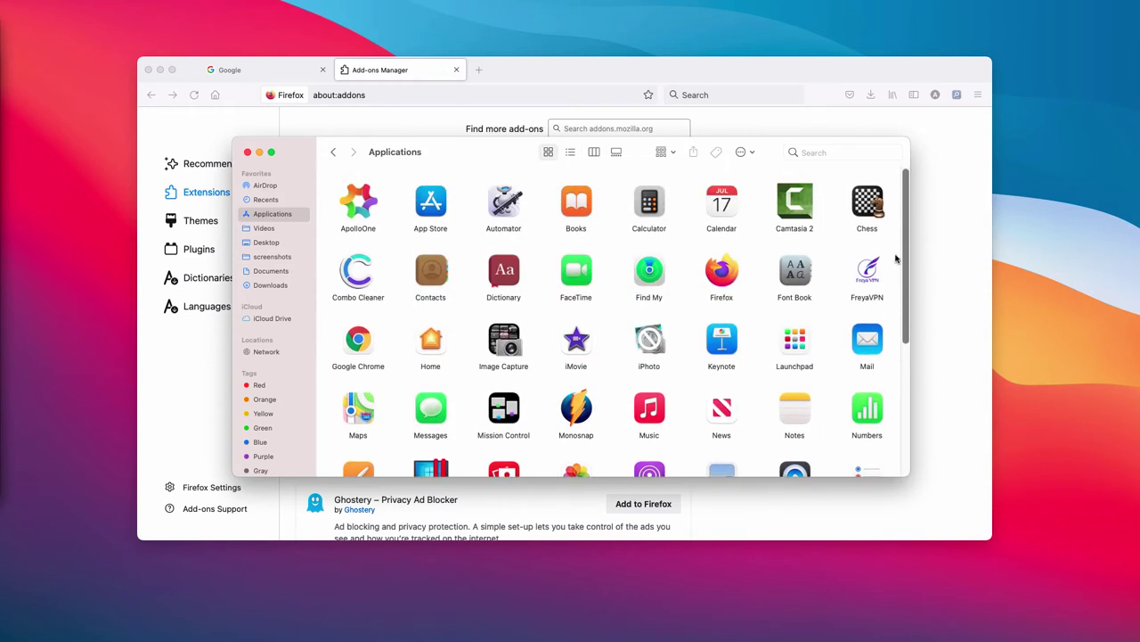
pyautogui.scroll(-5, 896, 270)
pyautogui.scroll(4, 888, 316)
pyautogui.scroll(1, 891, 286)
pyautogui.scroll(-3, 896, 259)
pyautogui.scroll(-3, 875, 365)
pyautogui.scroll(8, 873, 374)
pyautogui.scroll(-8, 871, 379)
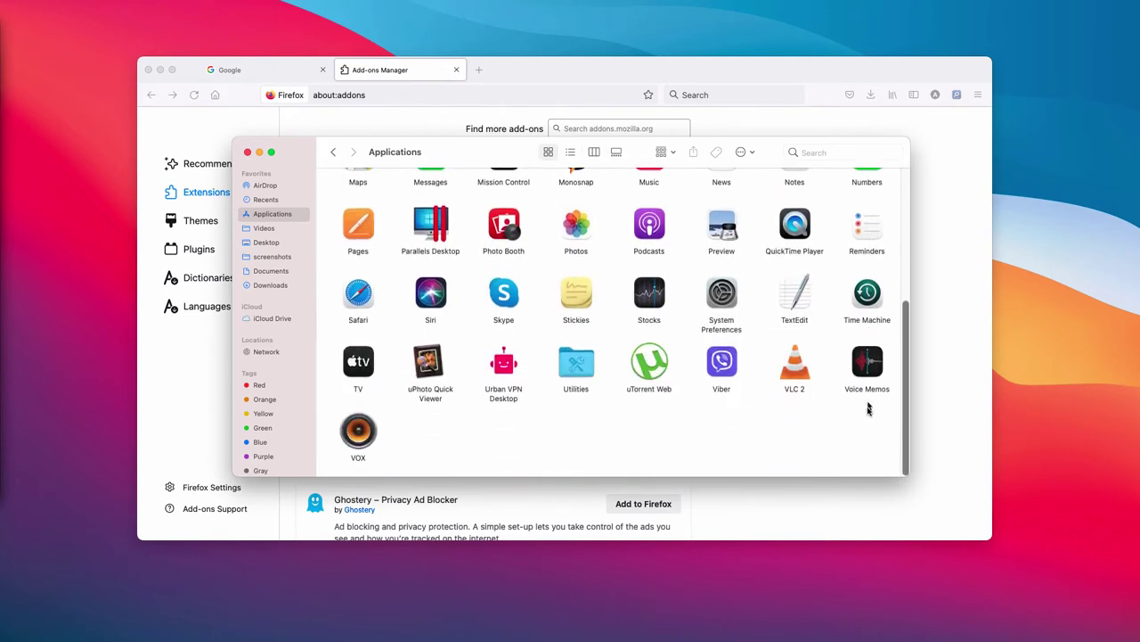
pyautogui.scroll(8, 869, 382)
pyautogui.scroll(-1, 864, 374)
pyautogui.scroll(-7, 855, 366)
pyautogui.scroll(1, 847, 357)
pyautogui.scroll(4, 845, 357)
pyautogui.scroll(-5, 837, 353)
pyautogui.scroll(1, 829, 349)
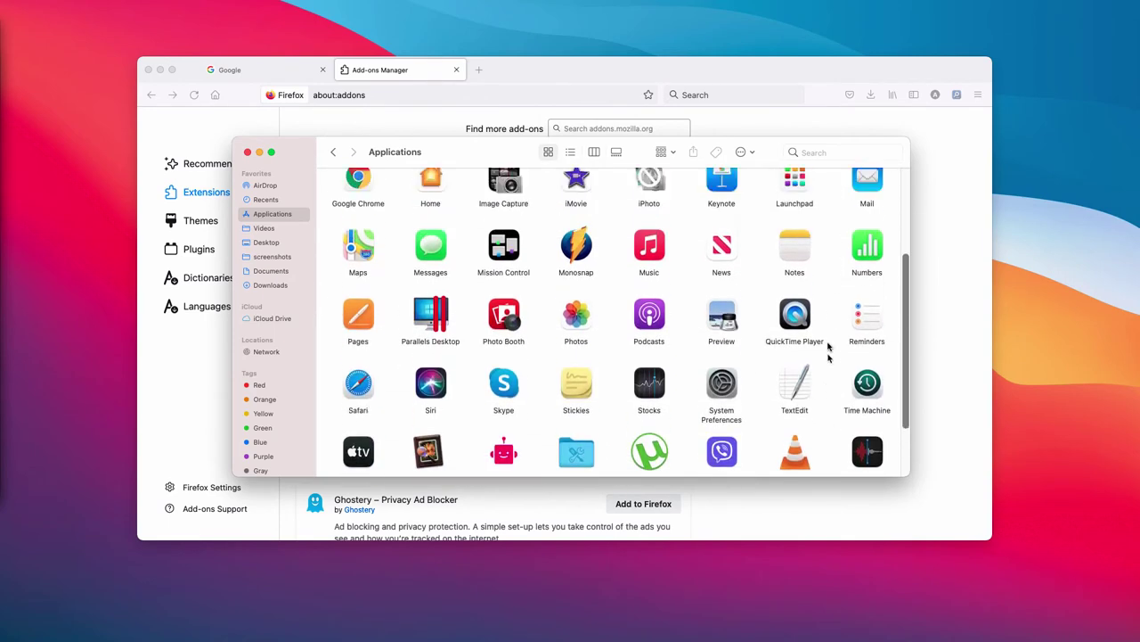
pyautogui.scroll(3, 830, 321)
pyautogui.scroll(2, 833, 307)
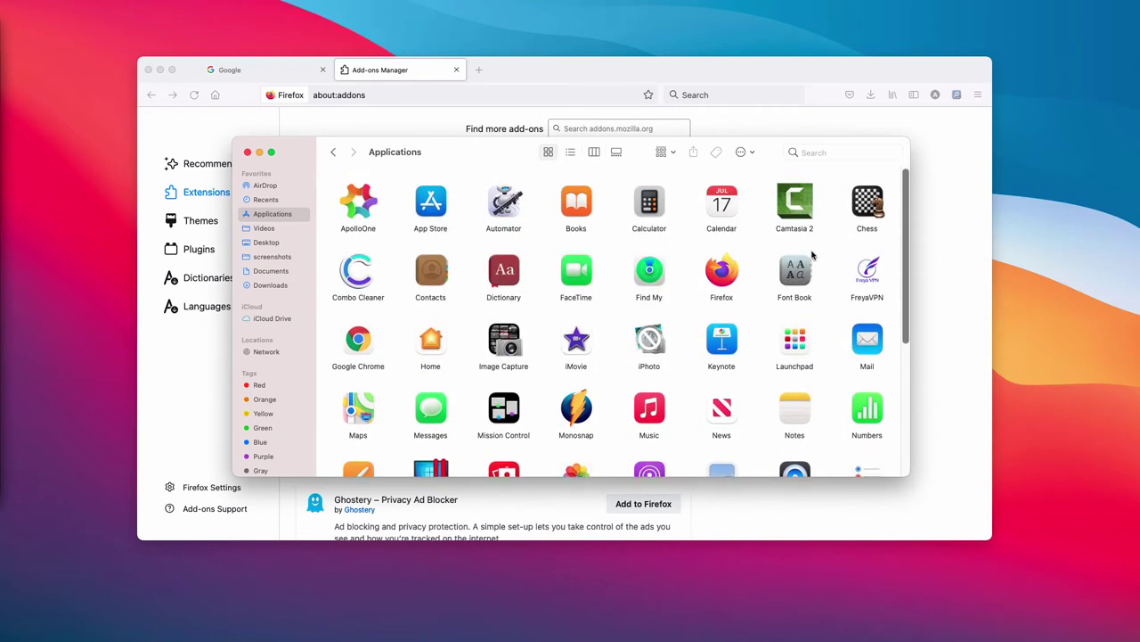
pyautogui.scroll(-5, 820, 347)
pyautogui.scroll(3, 812, 361)
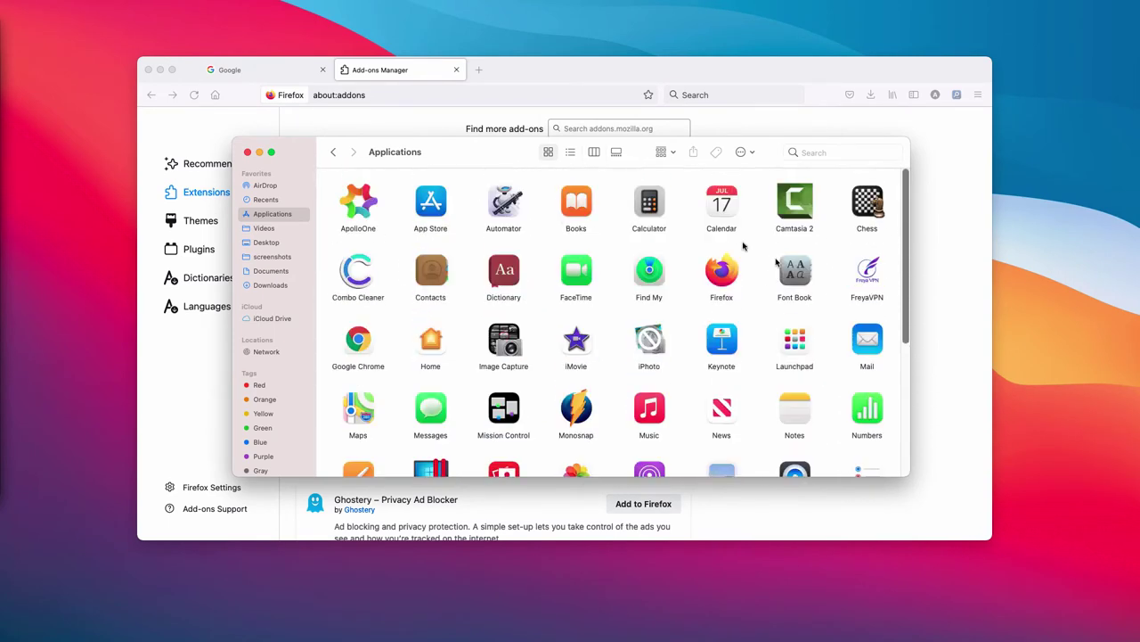
# Close the Finder window, load combocleaner.com, and close the leftover Google tab.
pyautogui.click(248, 153)
pyautogui.click(390, 96)
pyautogui.write('c')
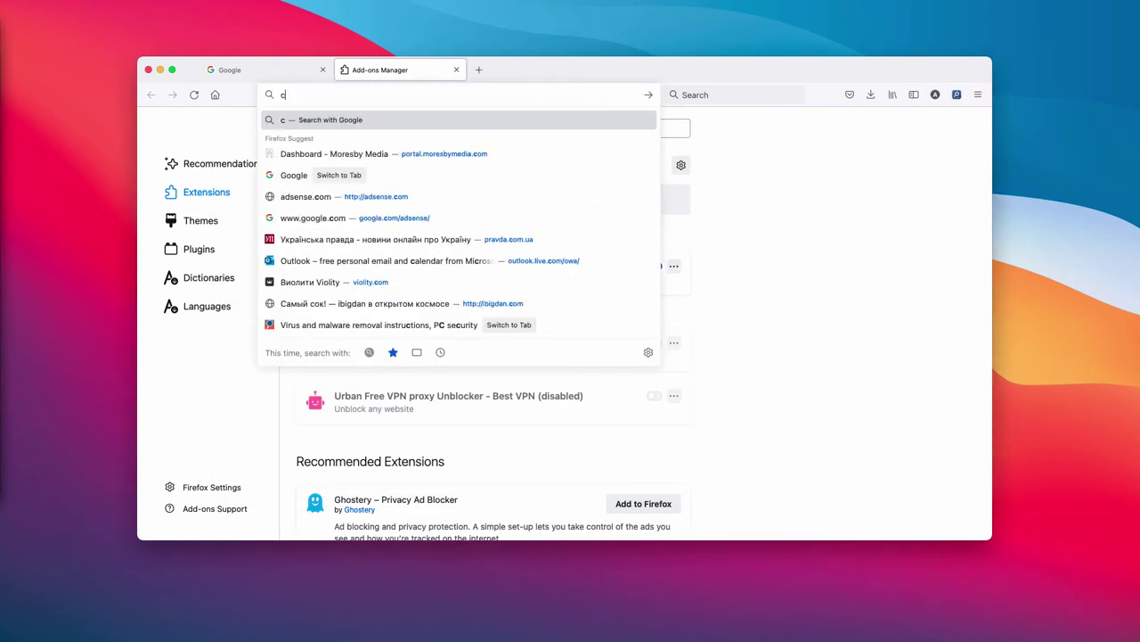
pyautogui.write('om')
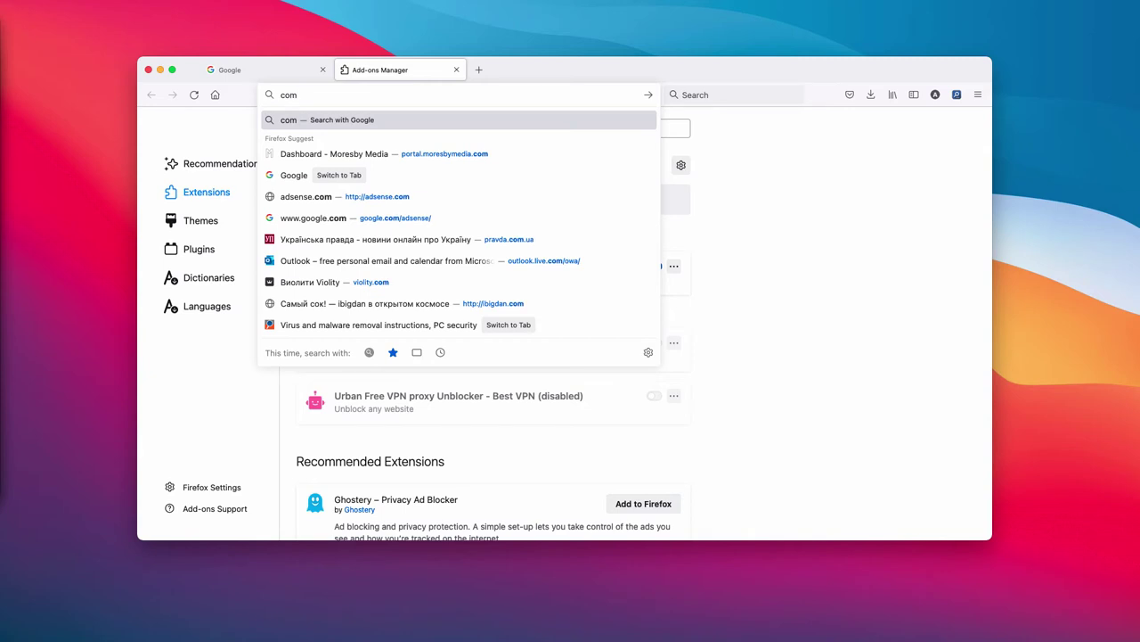
pyautogui.write('b')
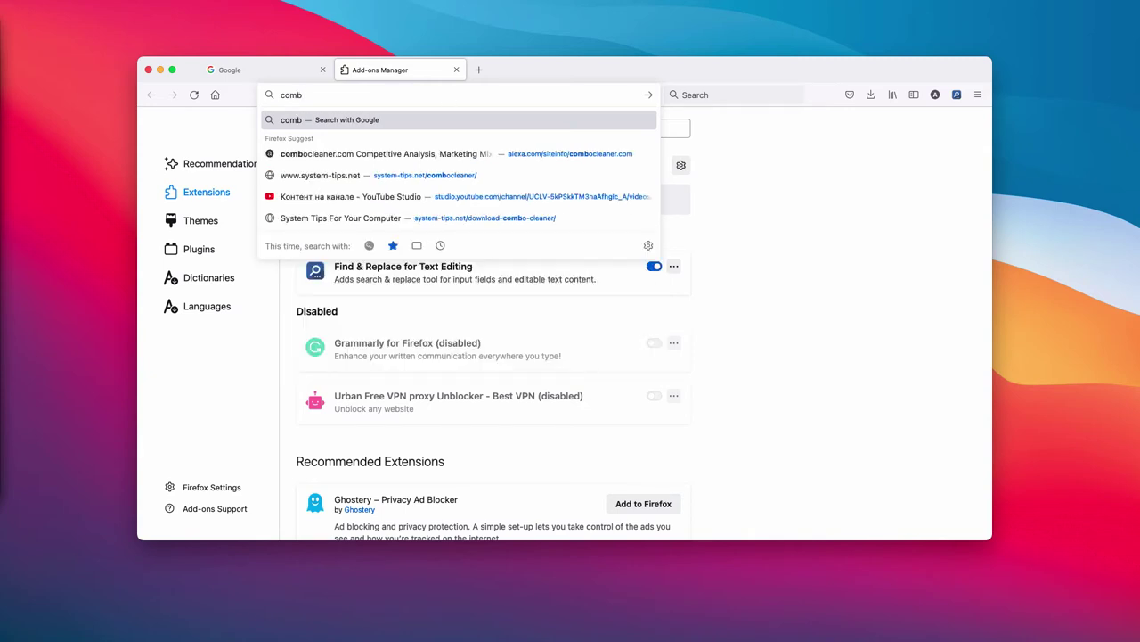
pyautogui.write('oc')
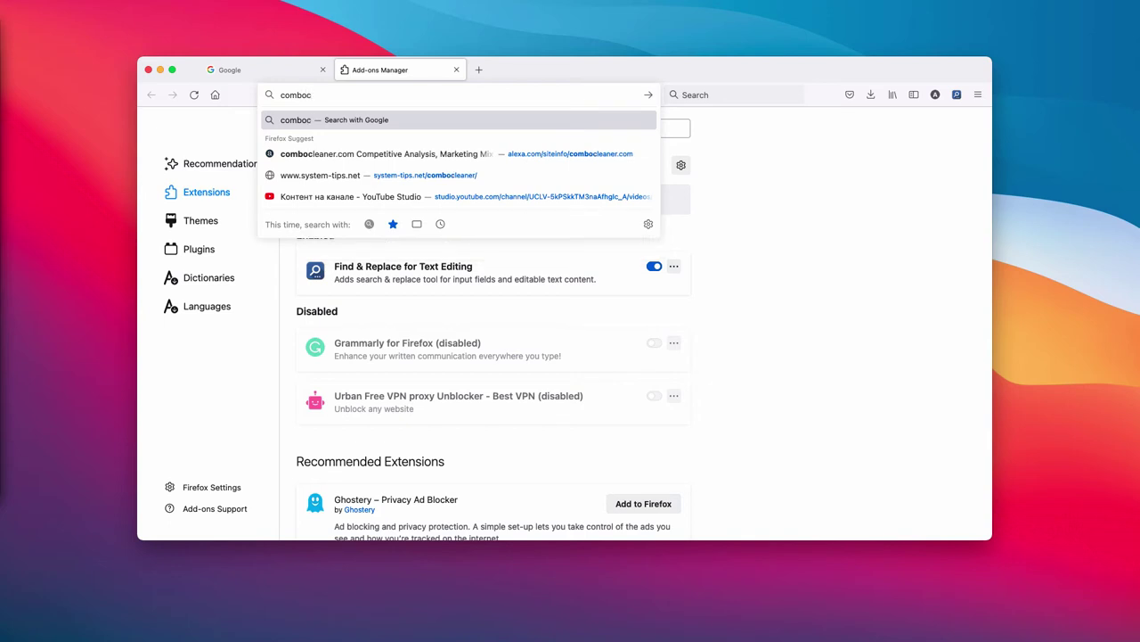
pyautogui.write('leaner')
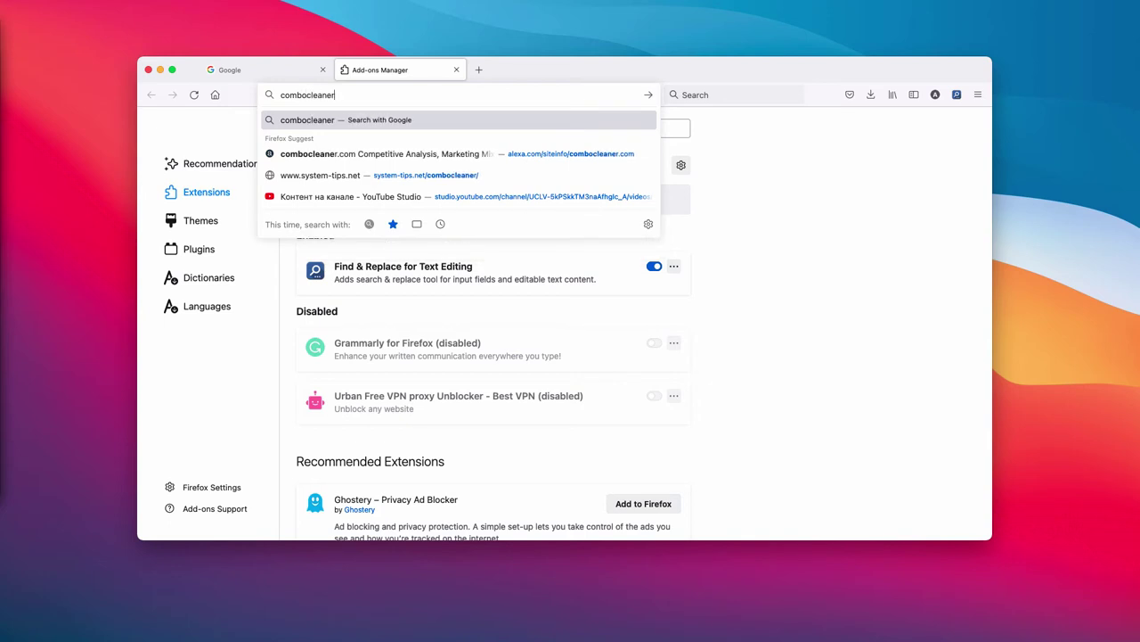
pyautogui.write('.c')
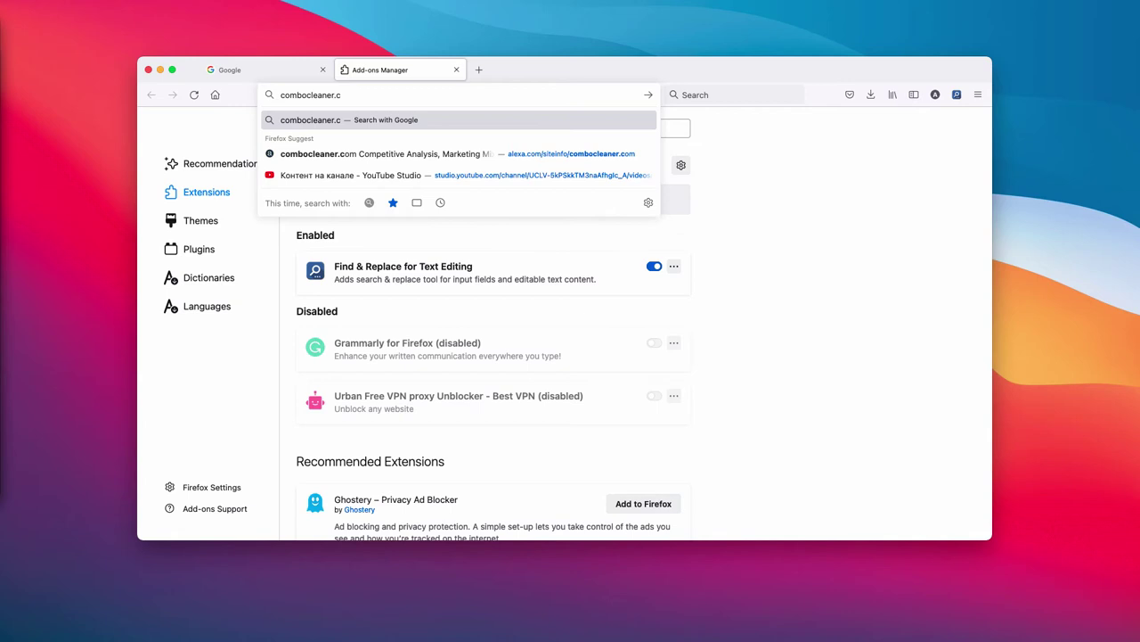
pyautogui.write('om')
pyautogui.press('Return')
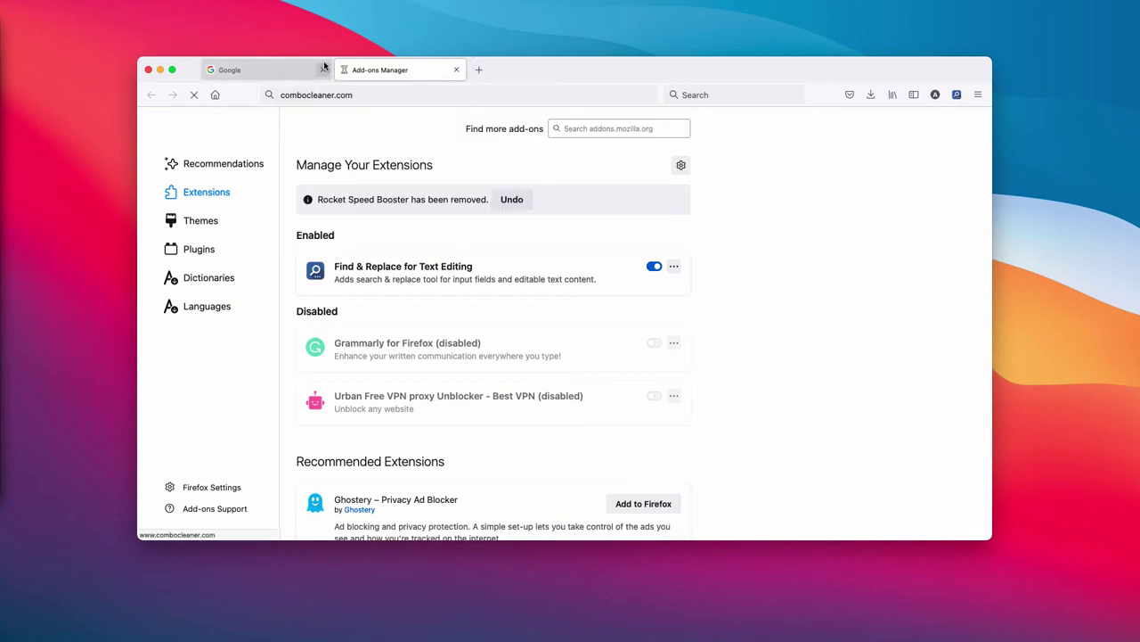
pyautogui.click(323, 71)
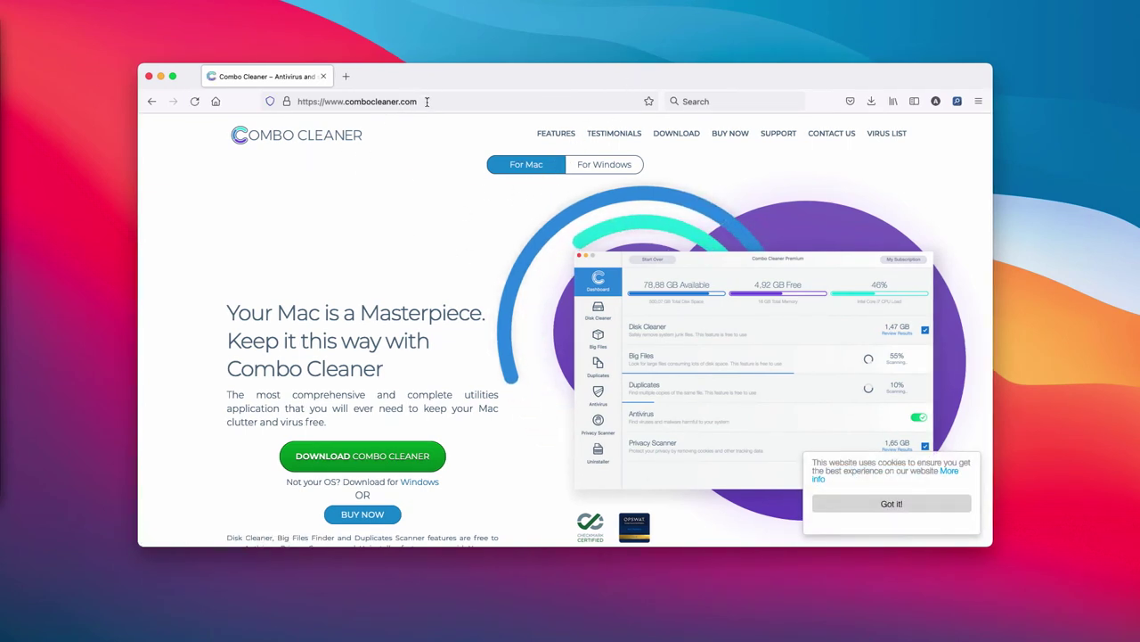
# Highlight the combocleaner.com address and scroll down the Combo Cleaner homepage.
pyautogui.moveTo(417, 98); pyautogui.dragTo(347, 98)
pyautogui.press('Escape')
pyautogui.scroll(-2, 437, 296)
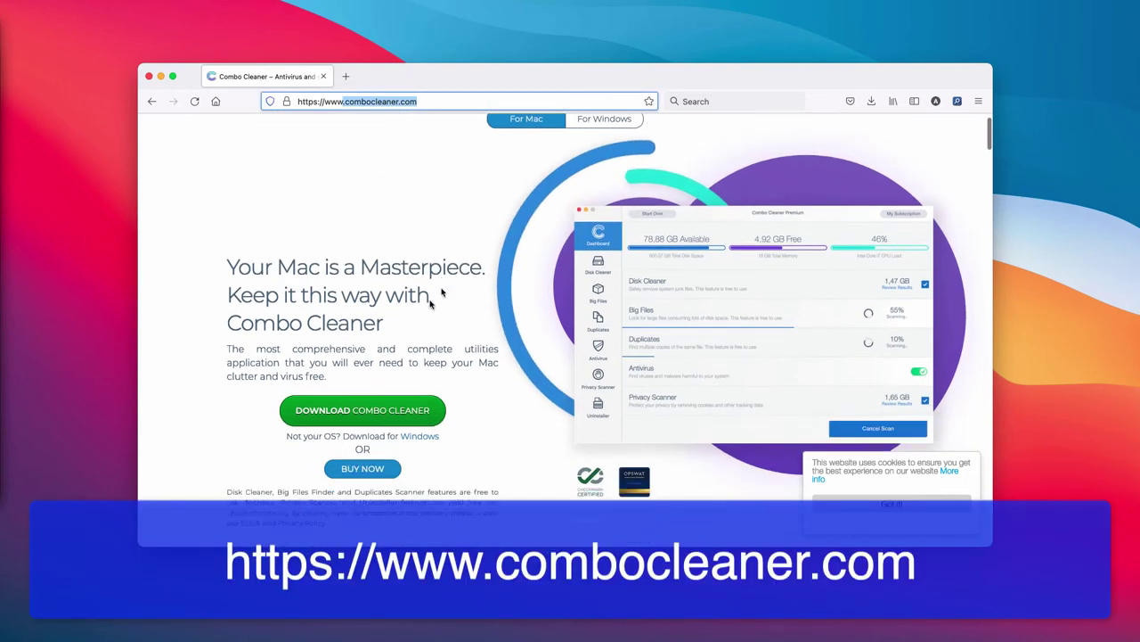
pyautogui.scroll(-2, 436, 297)
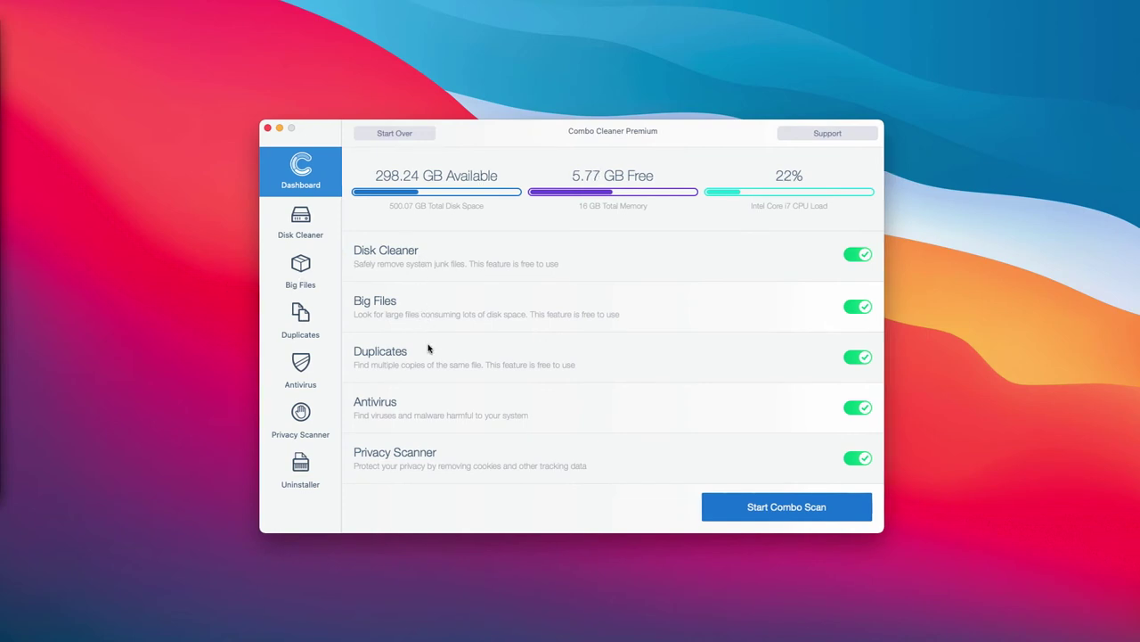
# Start the Combo Cleaner combo scan from the Dashboard and let it finish.
pyautogui.click(787, 507)
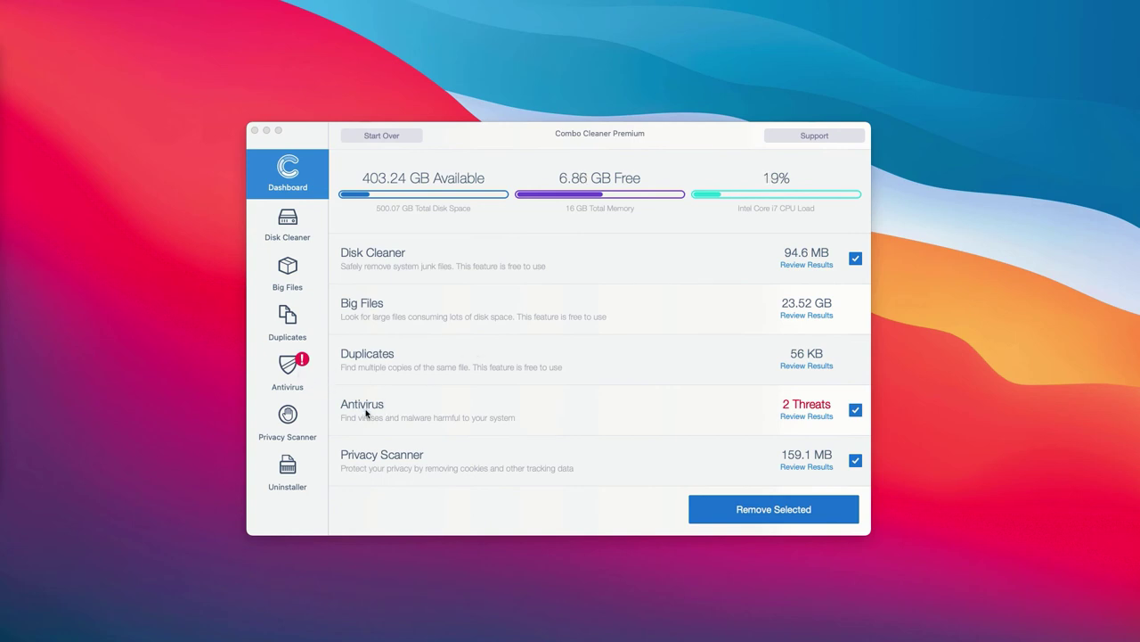
# Review the two Antivirus threats and show AdobeFlashPlayer.dmg in Finder's Downloads folder.
pyautogui.click(807, 416)
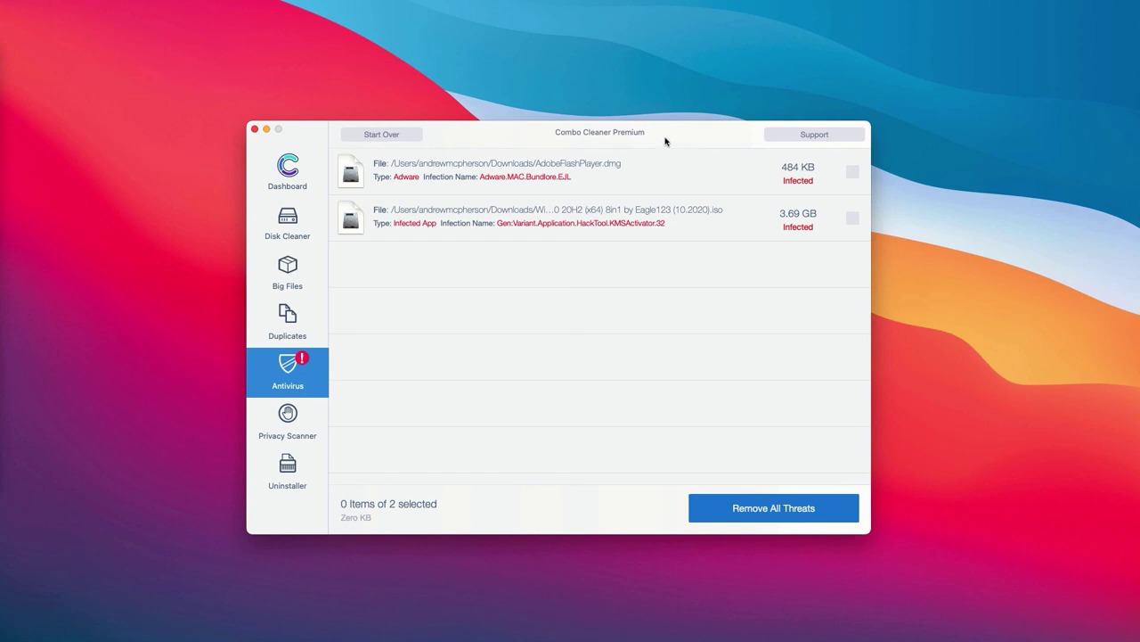
pyautogui.moveTo(552, 175)
pyautogui.click(556, 179)
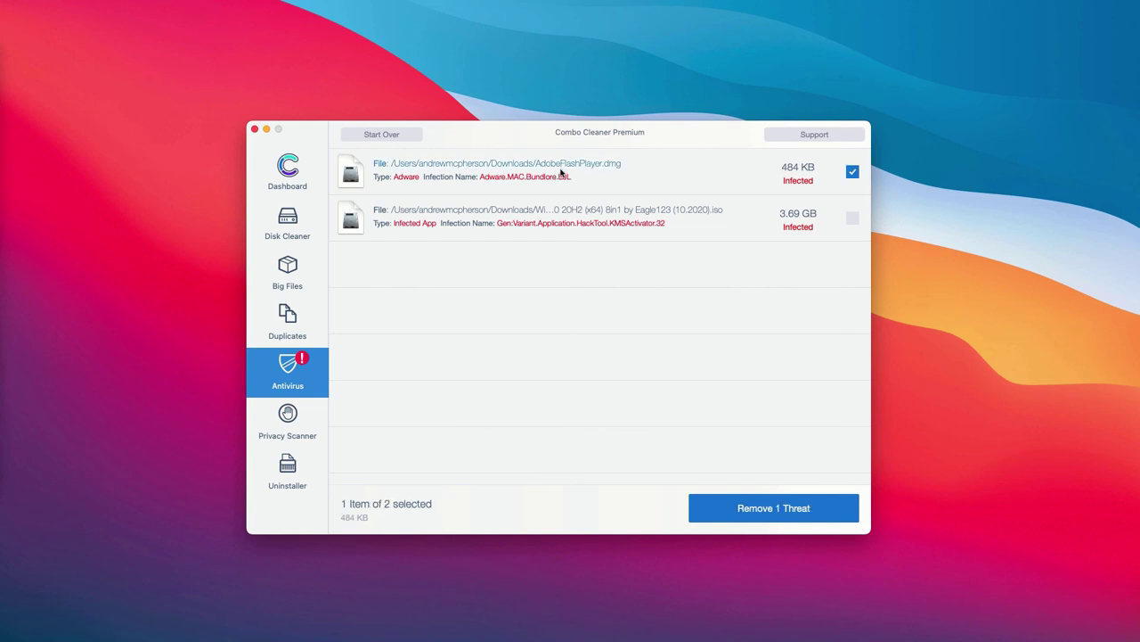
pyautogui.click(851, 173)
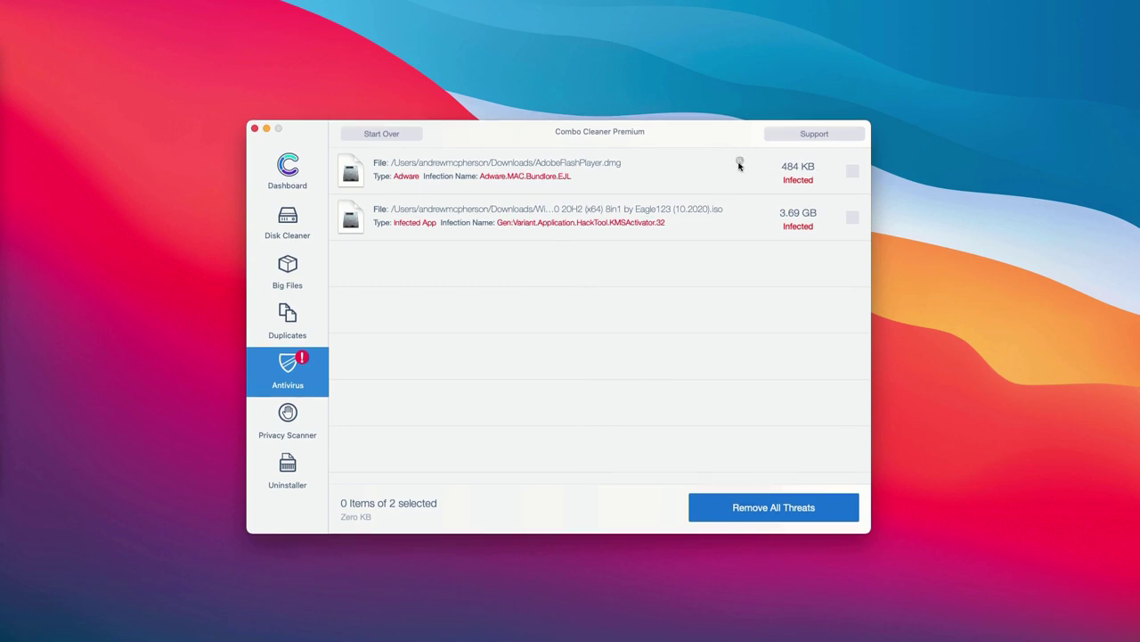
pyautogui.click(739, 165)
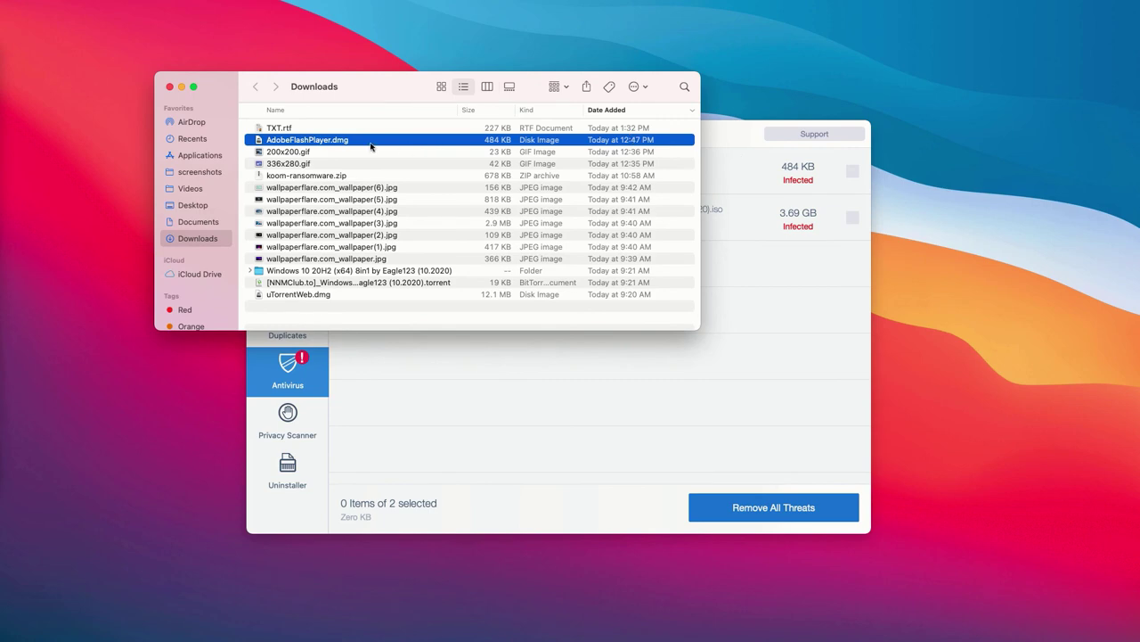
# Move AdobeFlashPlayer.dmg from the Downloads folder to the Trash.
pyautogui.moveTo(346, 93)
pyautogui.mouseDown()
pyautogui.moveTo(402, 123)
pyautogui.moveTo(447, 175)
pyautogui.mouseUp()
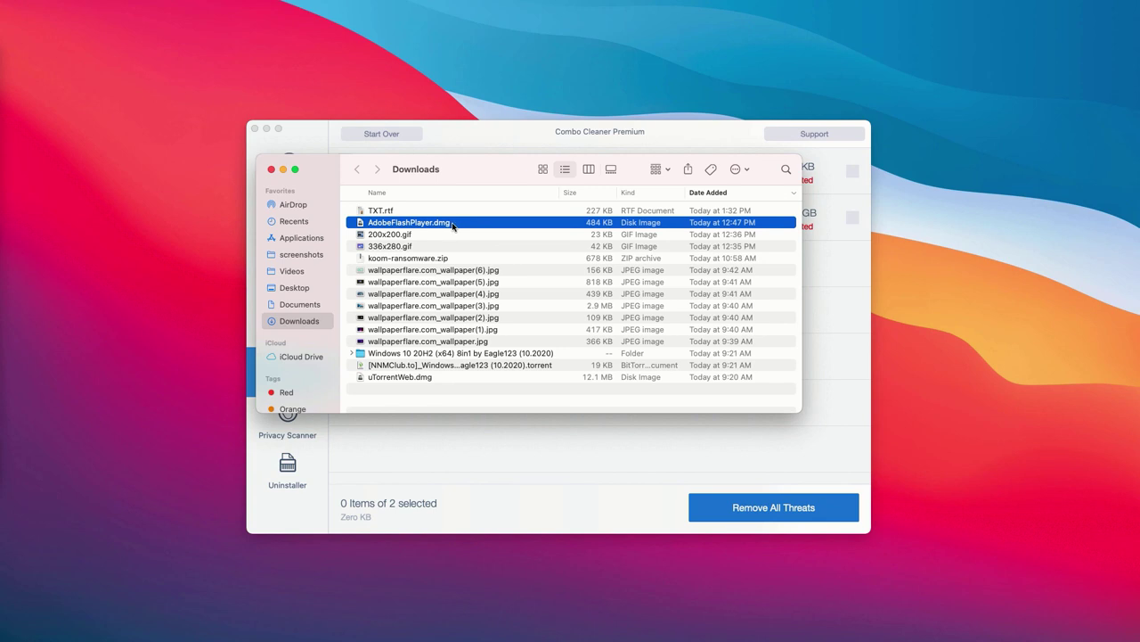
pyautogui.rightClick(455, 224)
pyautogui.click(496, 263)
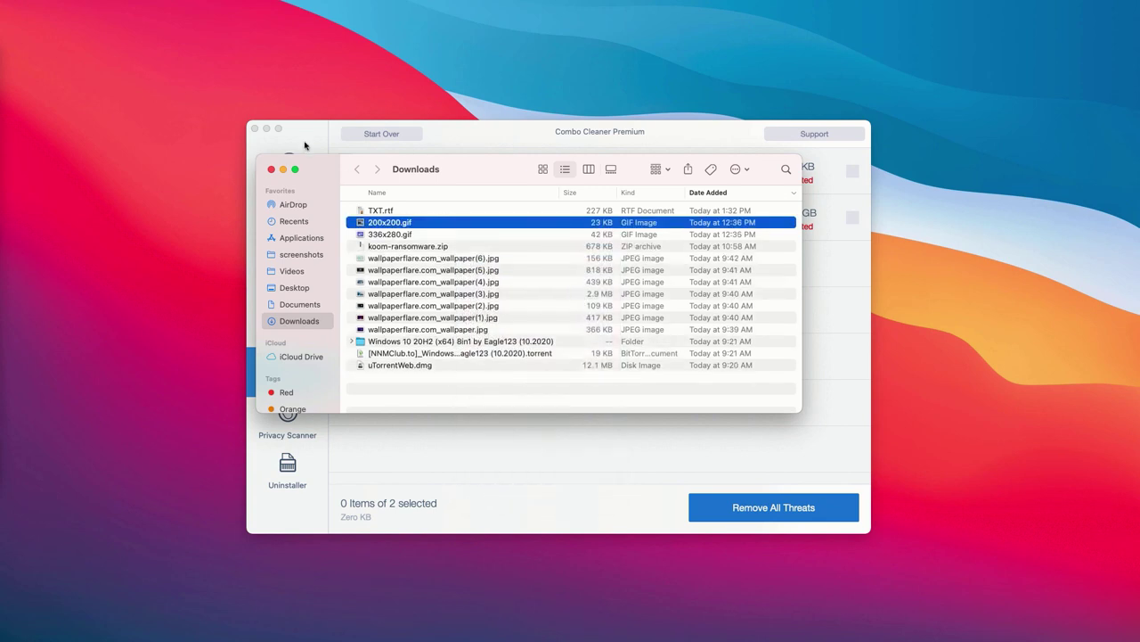
pyautogui.click(271, 170)
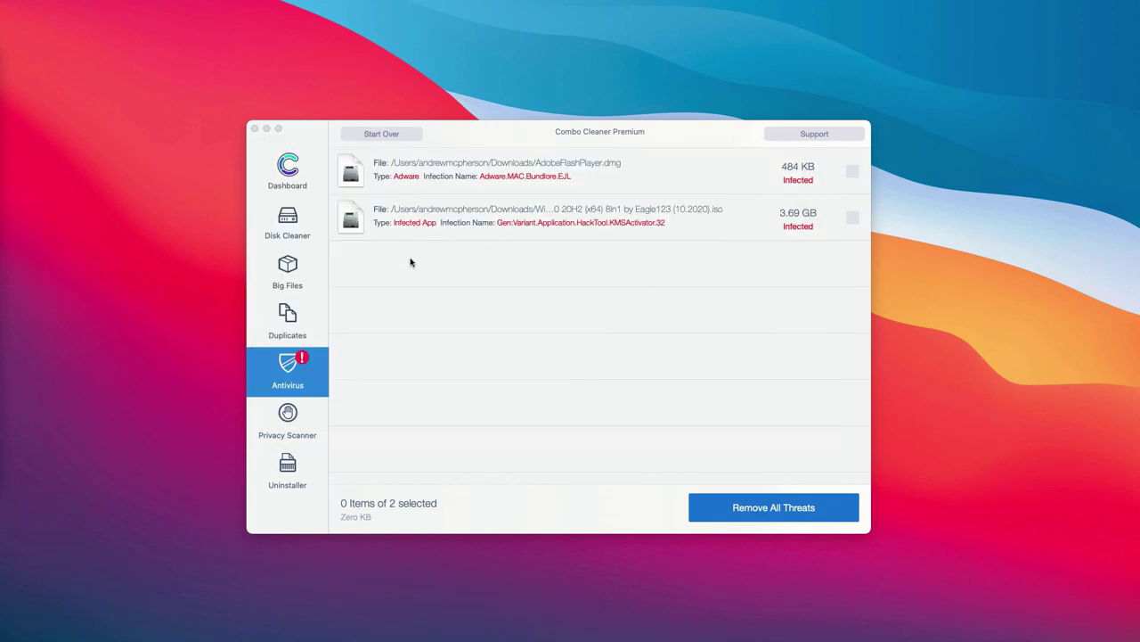